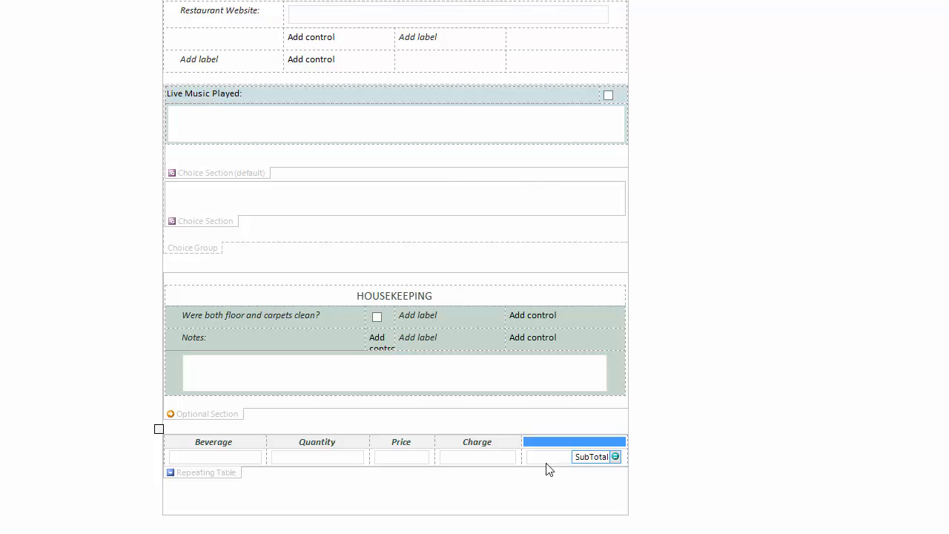
# Delete the SubTotal control from the repeating table's last column and narrow the emptied column to a thin strip
pyautogui.click(547, 464)
pyautogui.press('Delete')
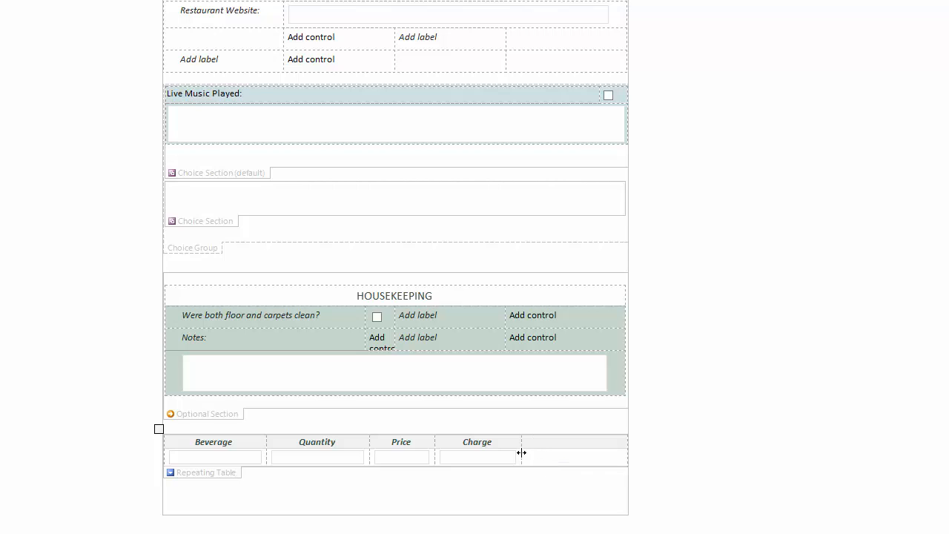
pyautogui.moveTo(547, 452); pyautogui.dragTo(619, 452)
# Narrow the Charge, Price and Quantity columns of the repeating table, giving the freed width to the Beverage column
pyautogui.moveTo(434, 445); pyautogui.dragTo(532, 445)
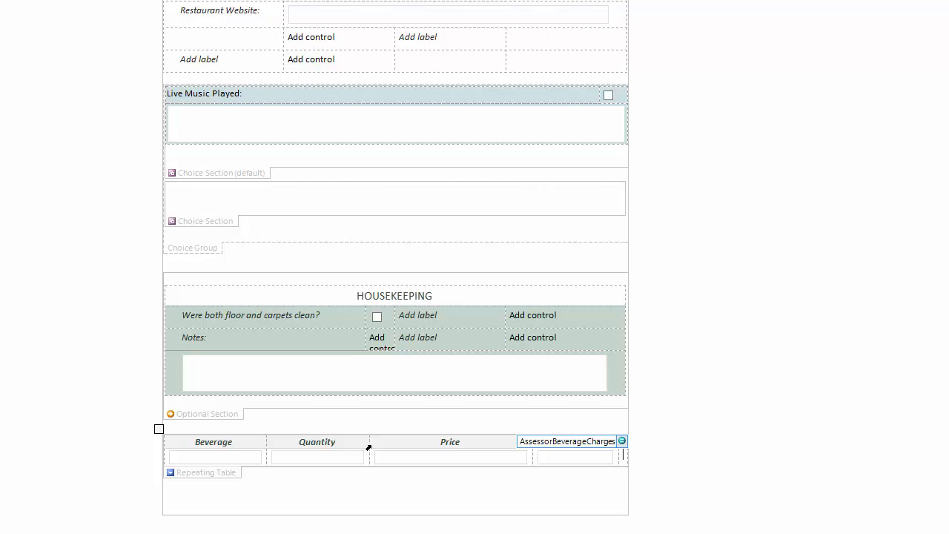
pyautogui.moveTo(369, 447); pyautogui.dragTo(462, 446)
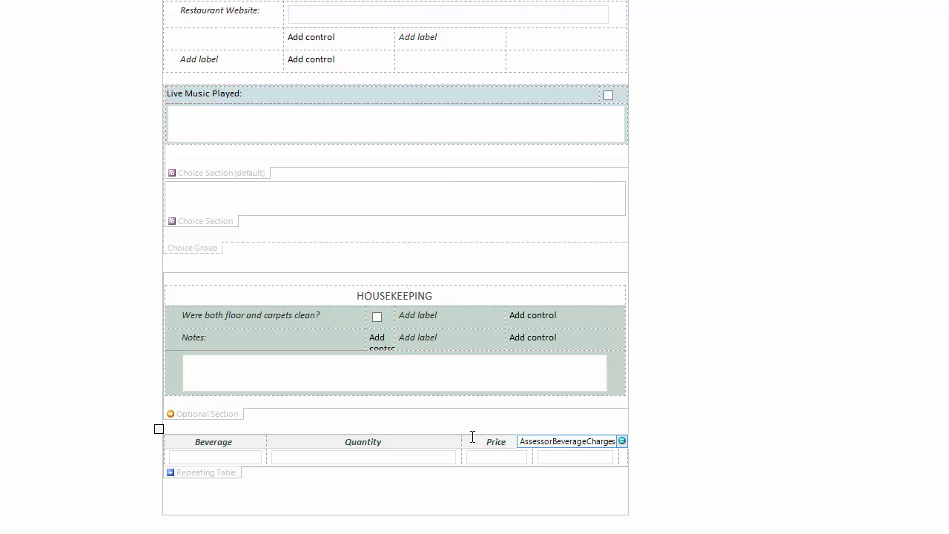
pyautogui.click(511, 441)
pyautogui.press('Right')
pyautogui.moveTo(268, 447); pyautogui.dragTo(411, 447)
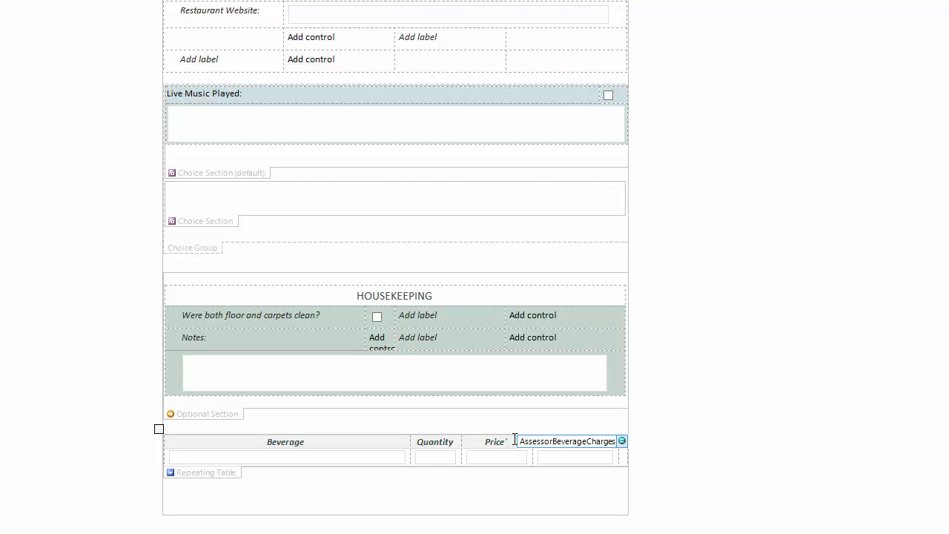
pyautogui.press('BackSpace')
pyautogui.click(369, 457)
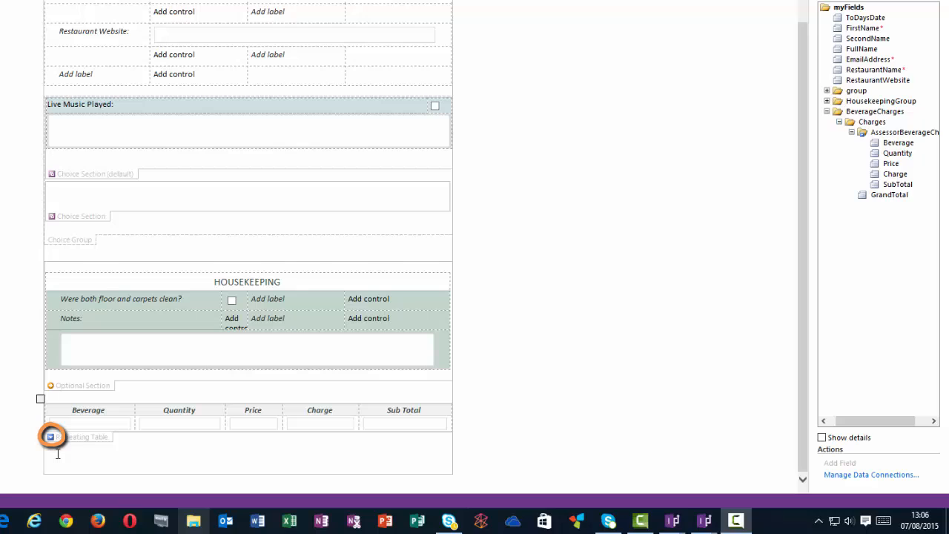
# Insert a custom table with two columns and one row below the repeating table, and make its first column much wider than the second
pyautogui.click(57, 454)
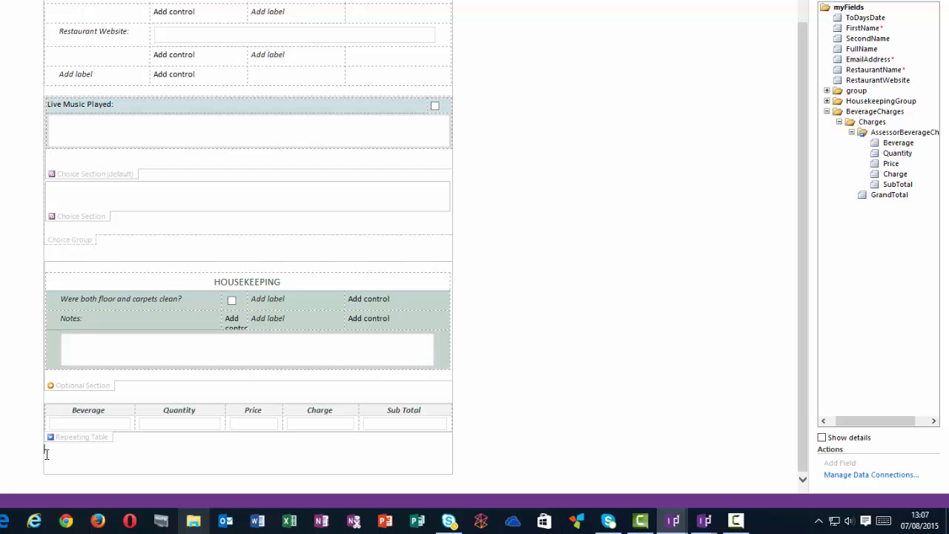
pyautogui.press('Return')
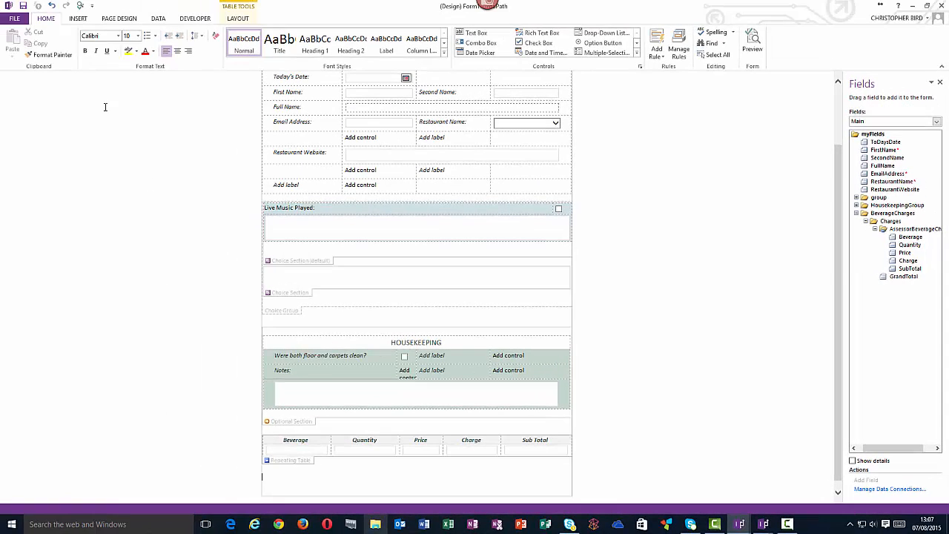
pyautogui.click(81, 20)
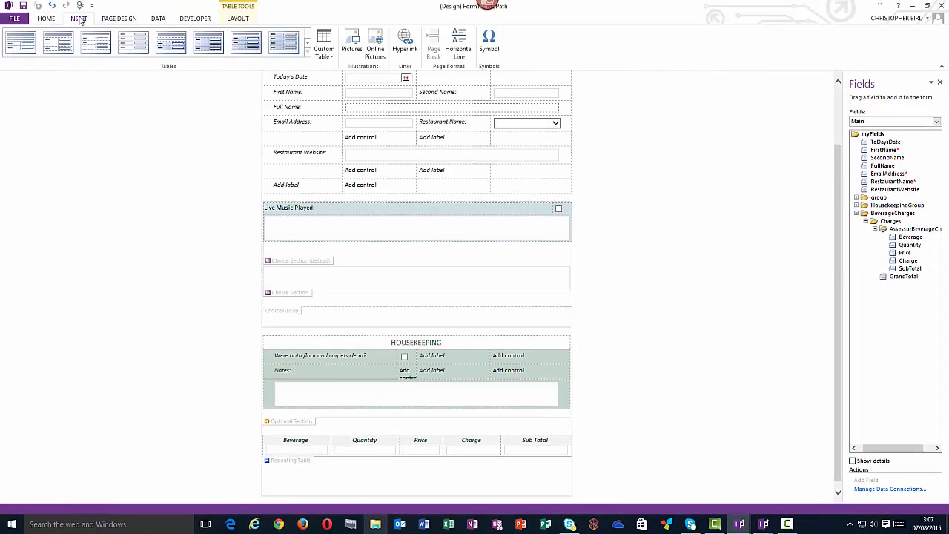
pyautogui.click(334, 63)
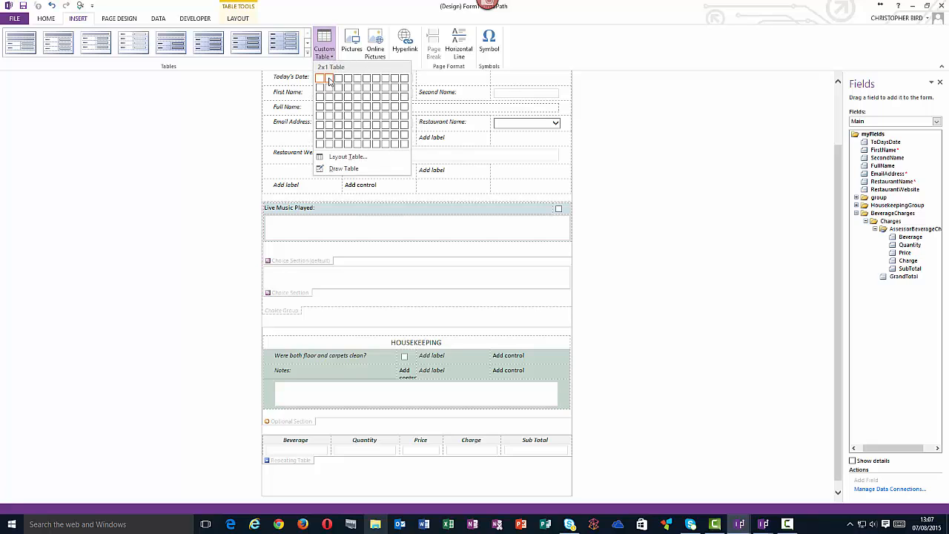
pyautogui.click(329, 79)
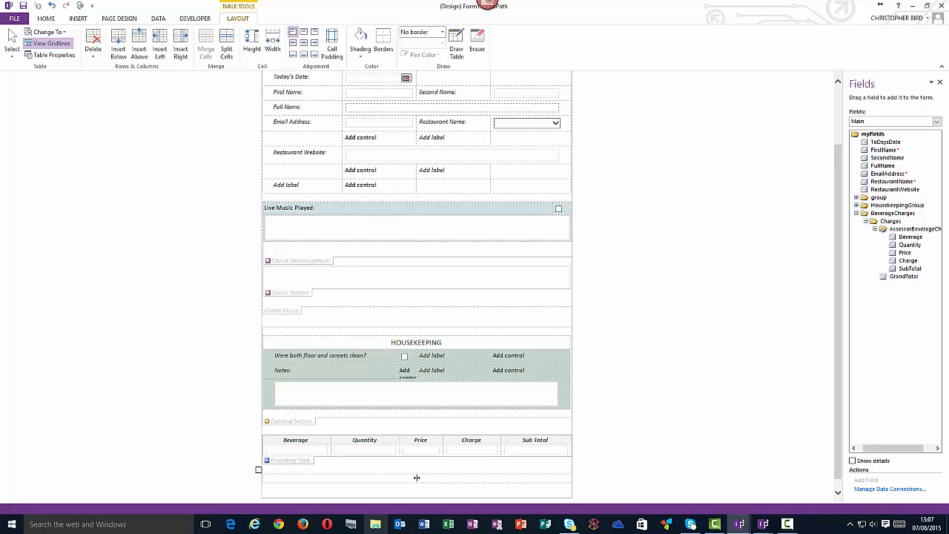
pyautogui.moveTo(416, 477); pyautogui.dragTo(523, 480)
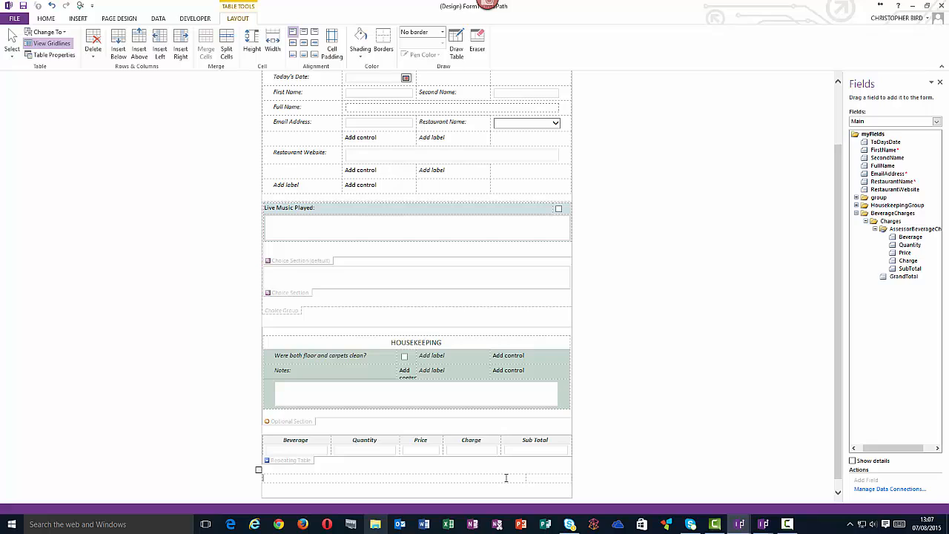
# Enter "Grand Total" in the new table's first cell, formatted bold and right-aligned
pyautogui.write('Grand Total')
pyautogui.moveTo(302, 479); pyautogui.dragTo(266, 479)
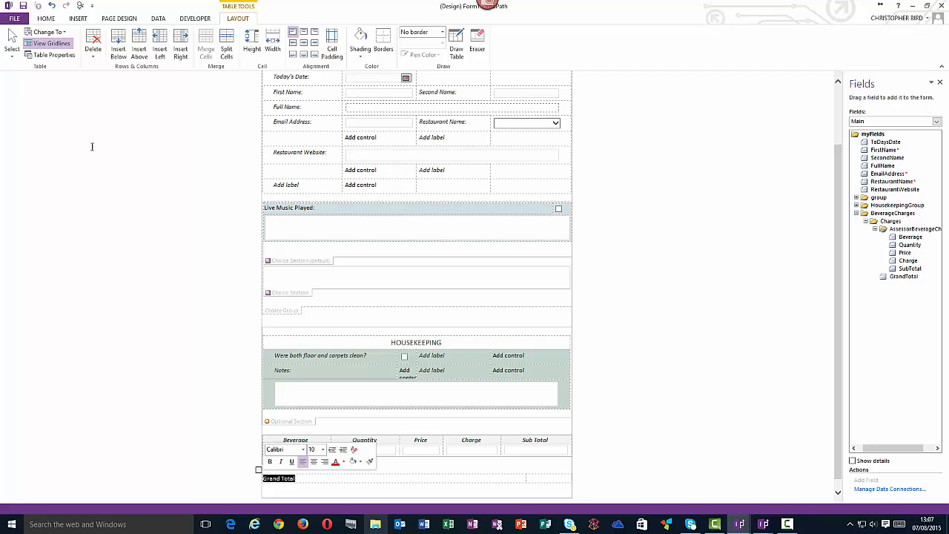
pyautogui.click(43, 18)
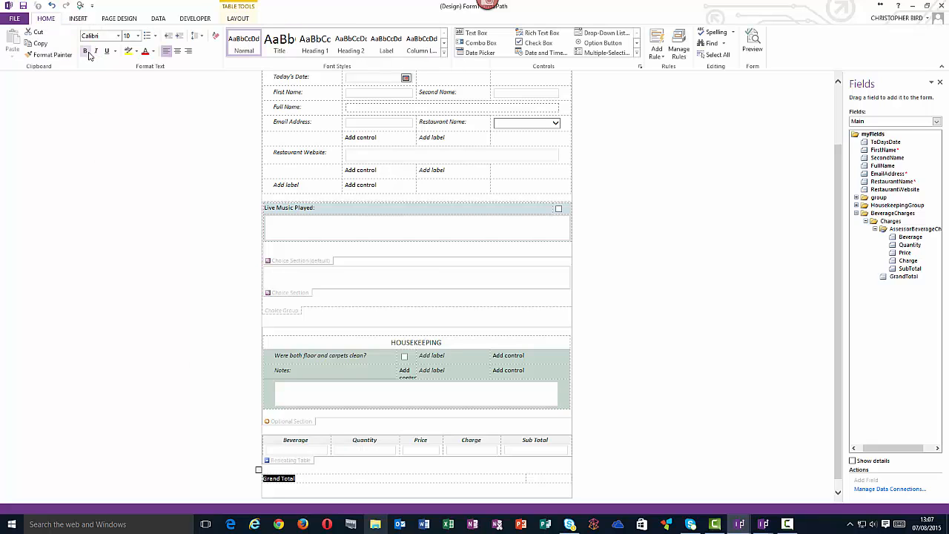
pyautogui.click(85, 52)
pyautogui.click(371, 488)
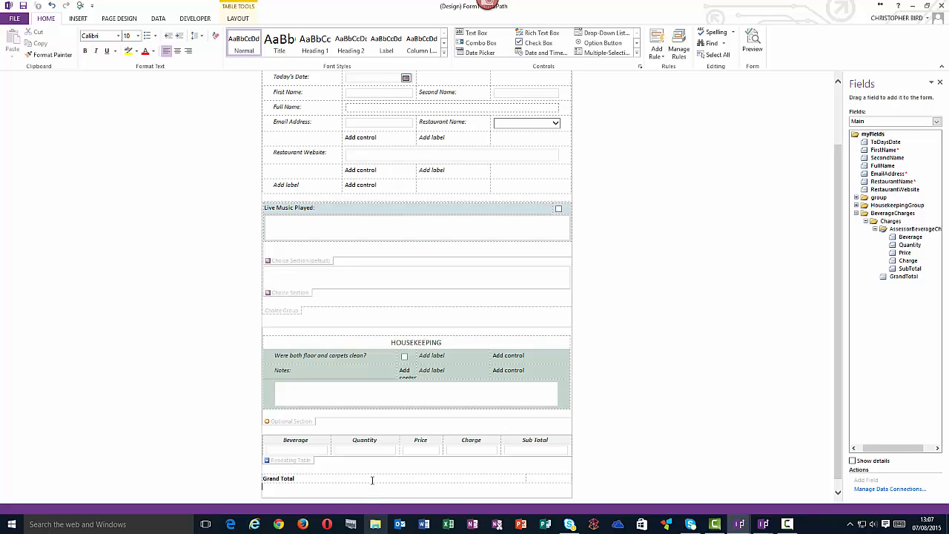
pyautogui.click(373, 477)
pyautogui.click(187, 51)
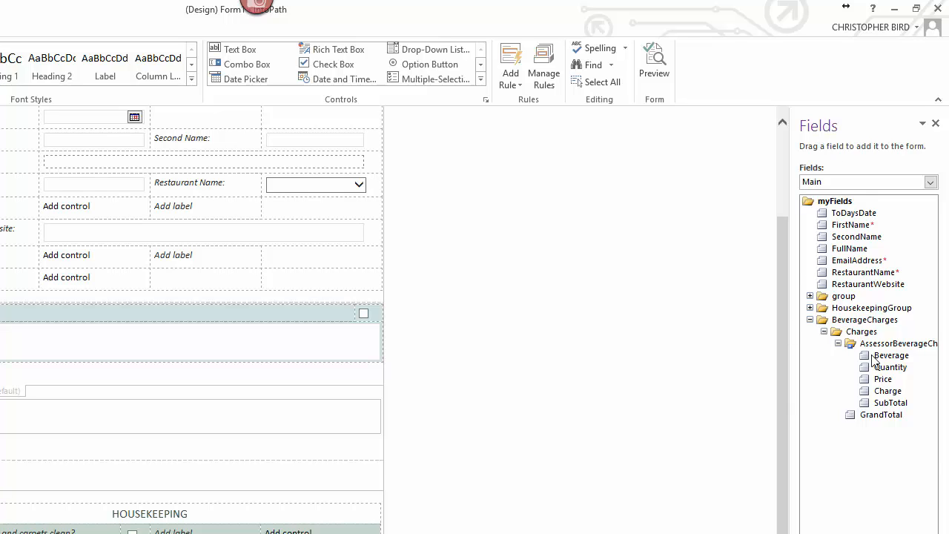
# Open the properties of the GrandTotal field in the Charges group
pyautogui.click(881, 416)
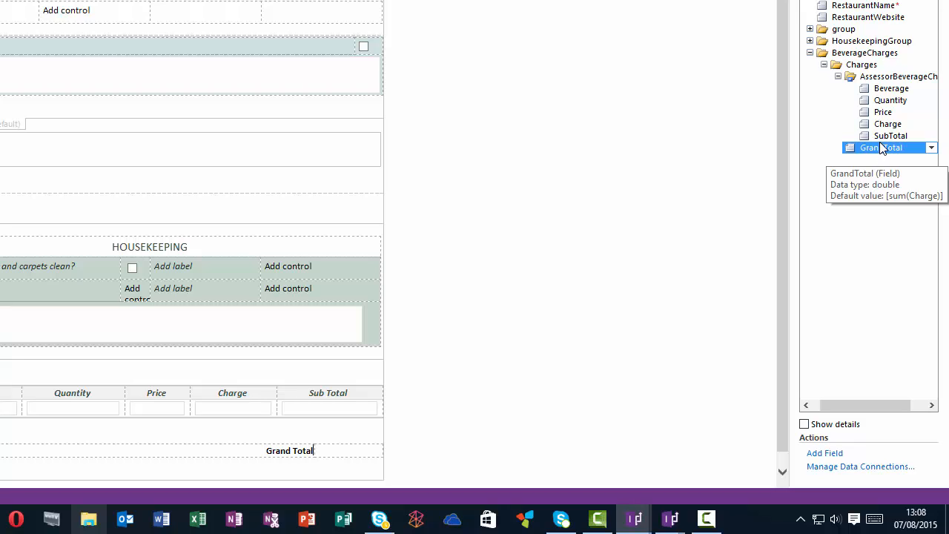
pyautogui.click(862, 67)
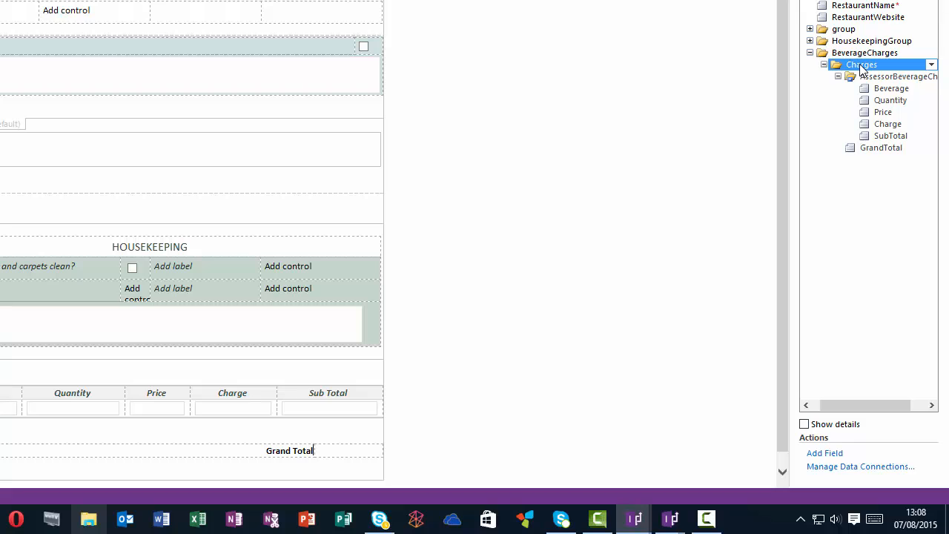
pyautogui.click(872, 77)
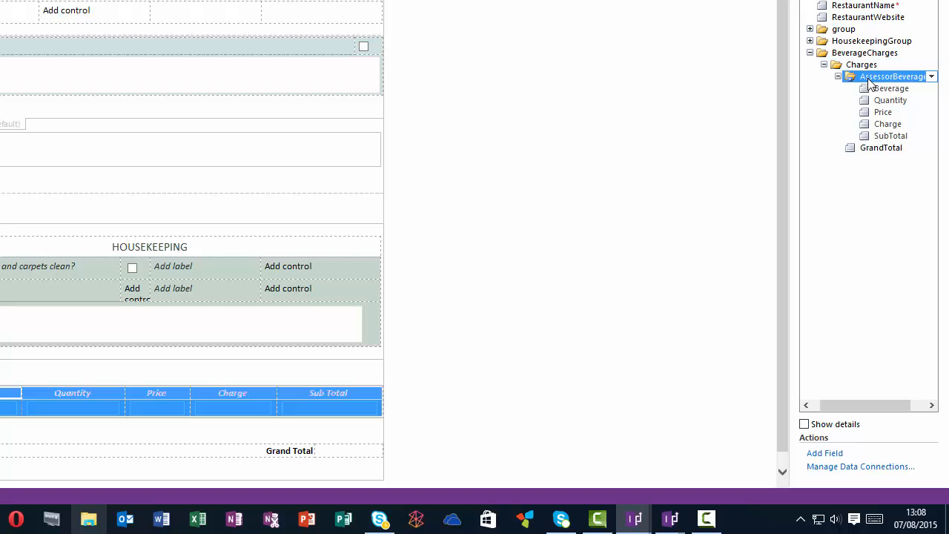
pyautogui.click(878, 150)
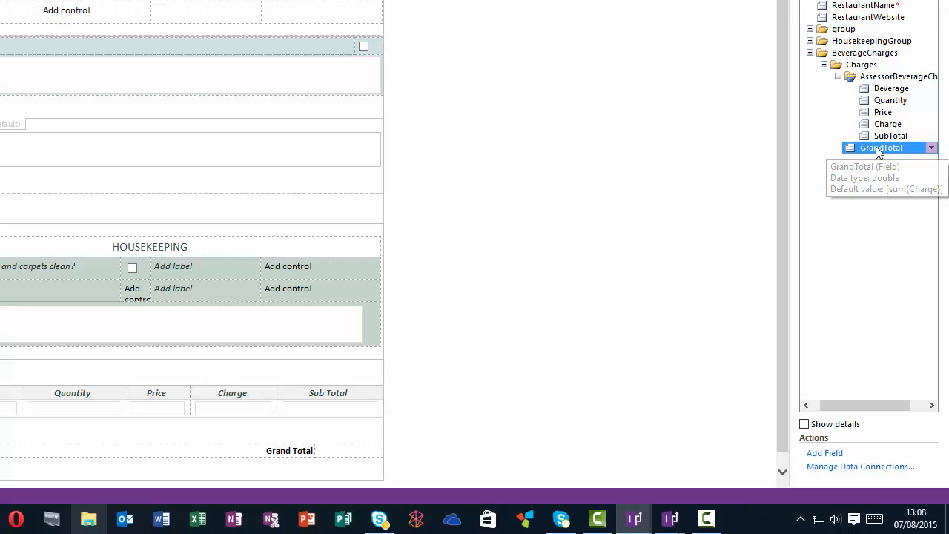
pyautogui.rightClick(878, 149)
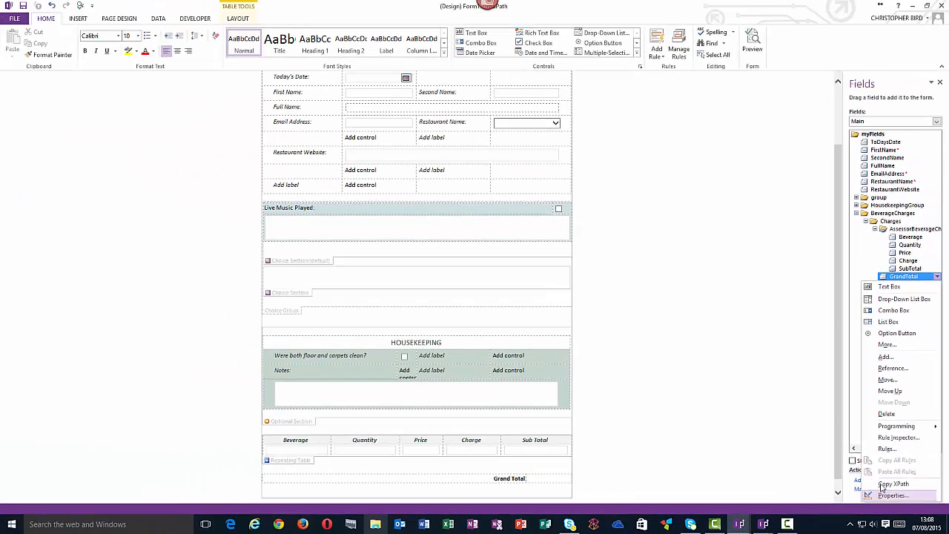
pyautogui.click(886, 494)
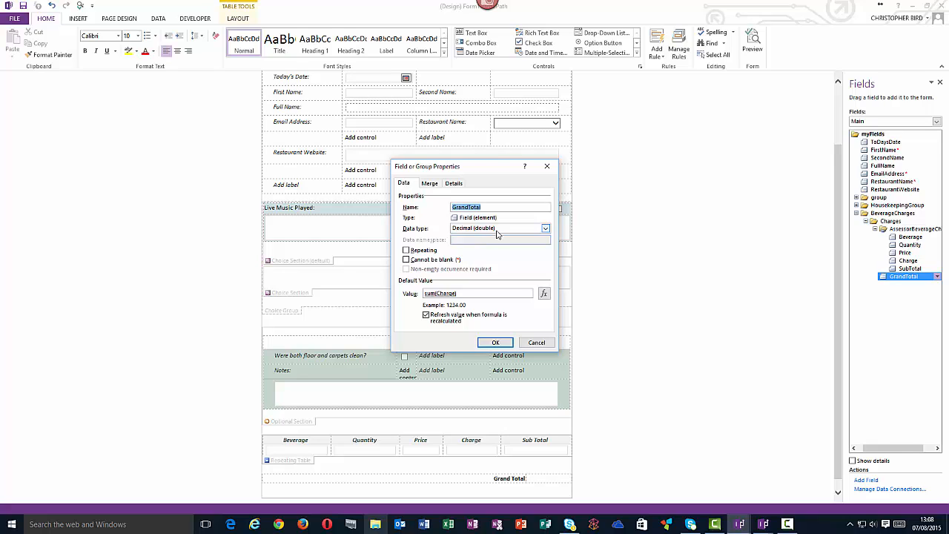
# Build the GrandTotal default value formula as sum(Charge), using the Charge field from AssessorBeverageCharges
pyautogui.click(544, 294)
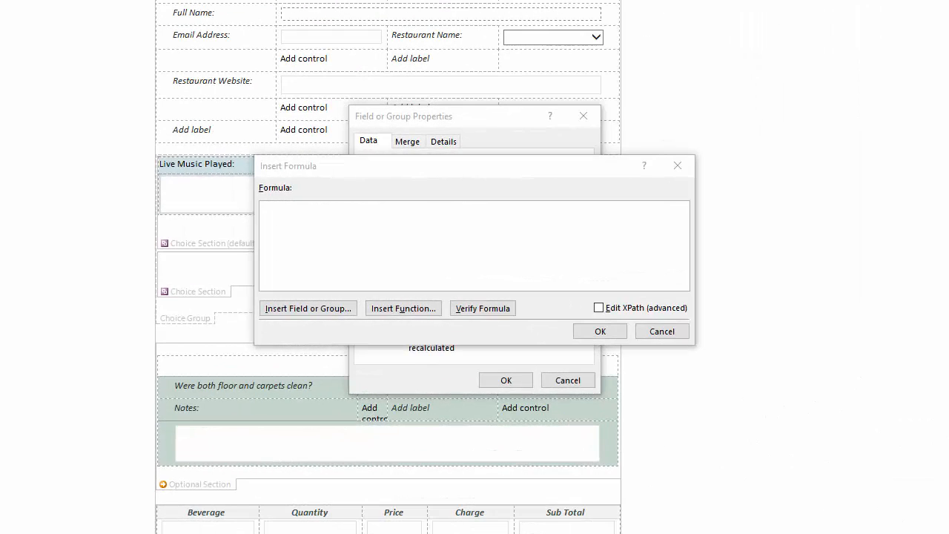
pyautogui.click(402, 309)
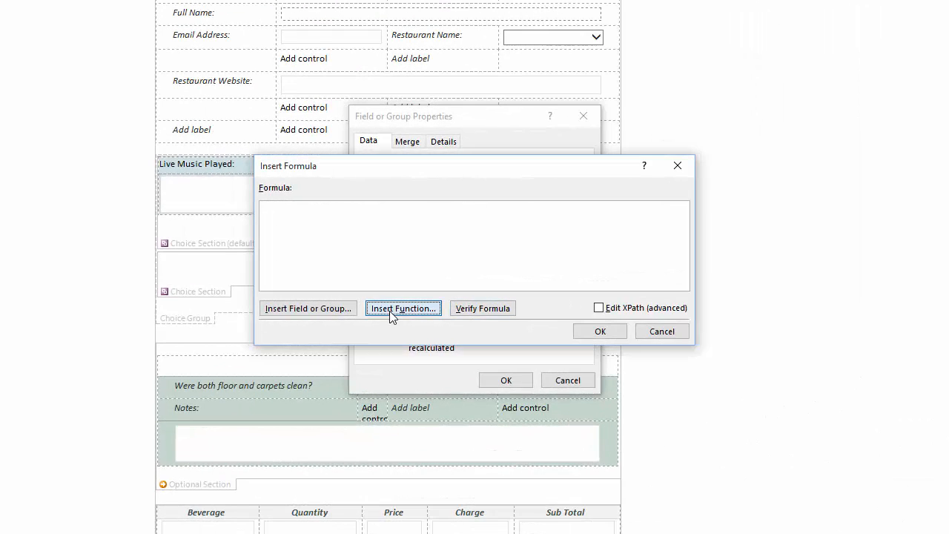
pyautogui.click(426, 256)
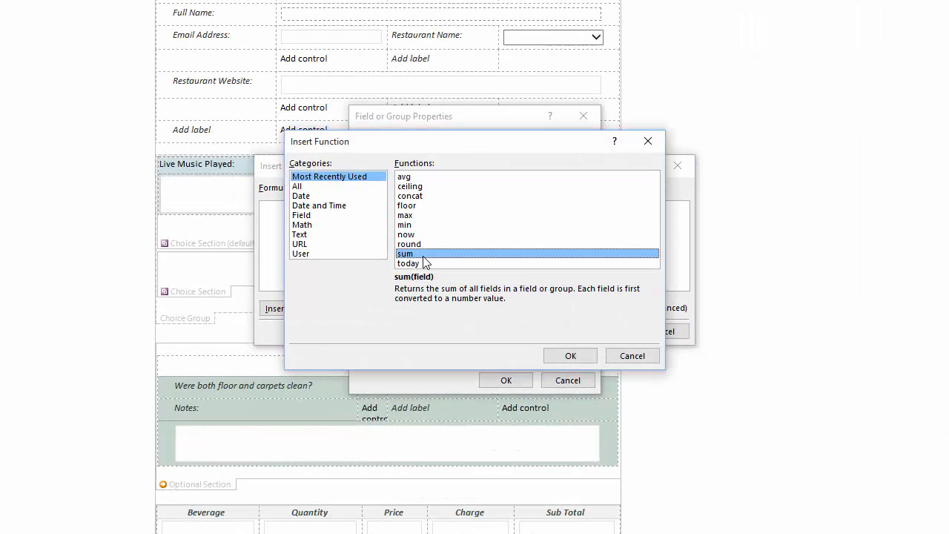
pyautogui.click(569, 356)
pyautogui.doubleClick(350, 211)
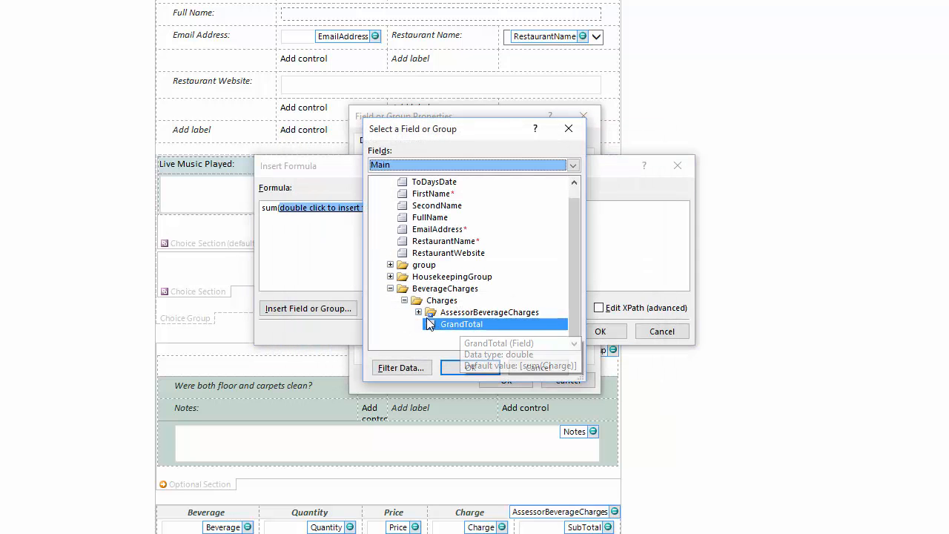
pyautogui.click(419, 312)
pyautogui.click(464, 326)
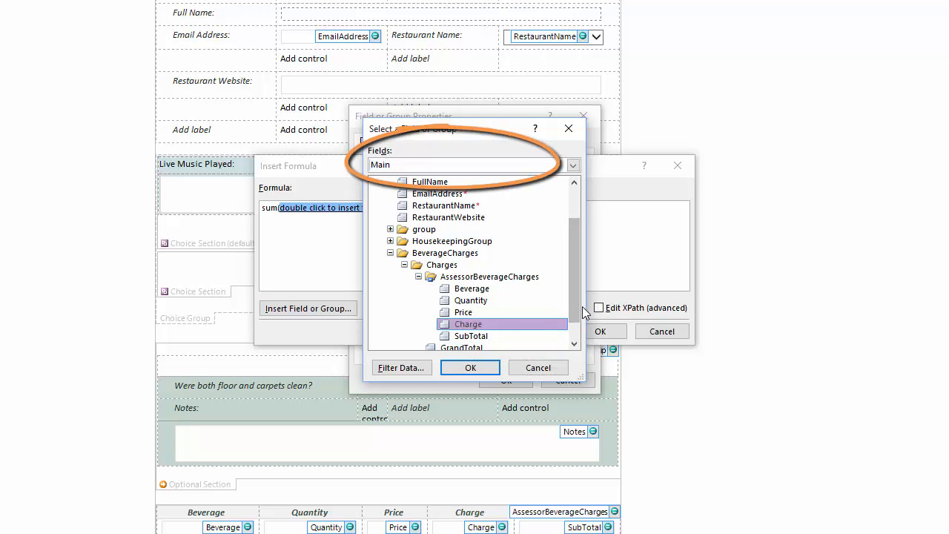
pyautogui.moveTo(570, 312); pyautogui.dragTo(566, 325)
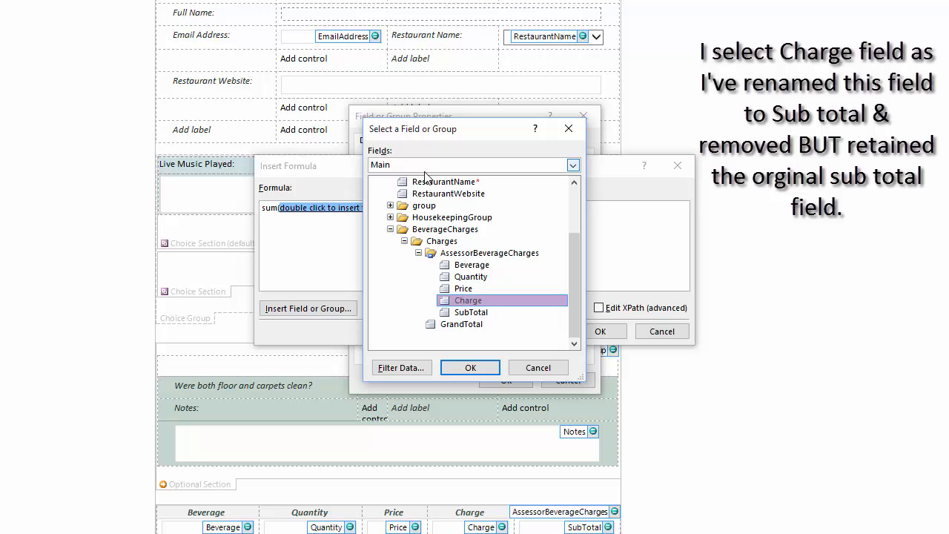
pyautogui.click(469, 368)
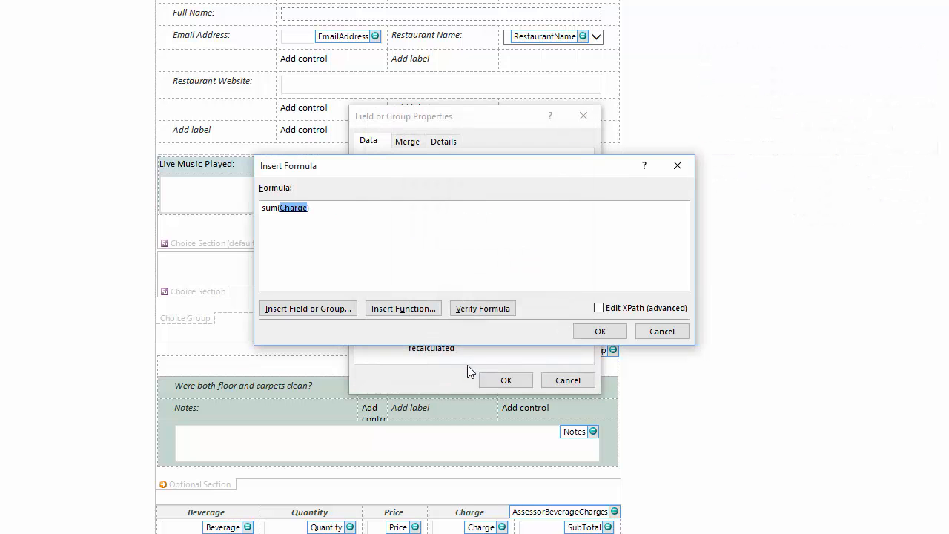
# Verify the sum(Charge) formula for errors and accept it
pyautogui.click(490, 307)
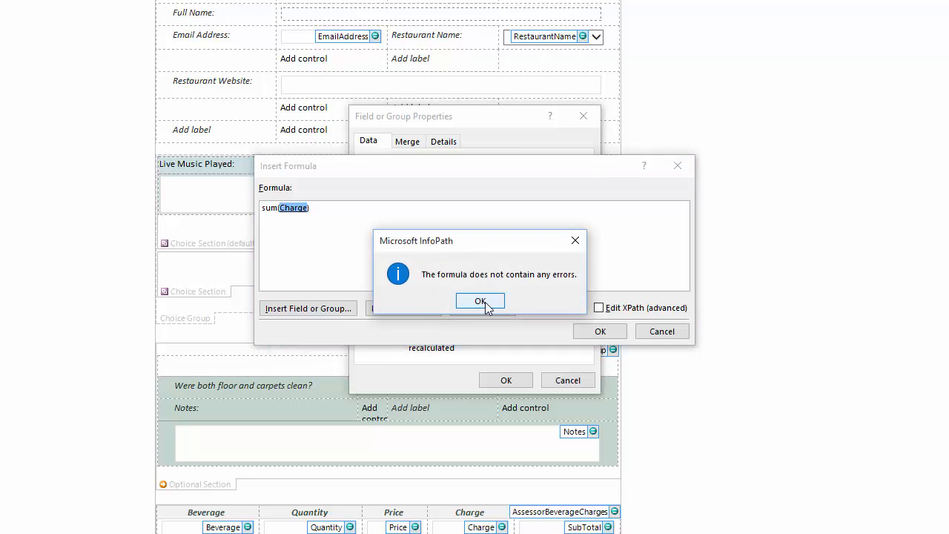
pyautogui.press('Return')
pyautogui.click(600, 332)
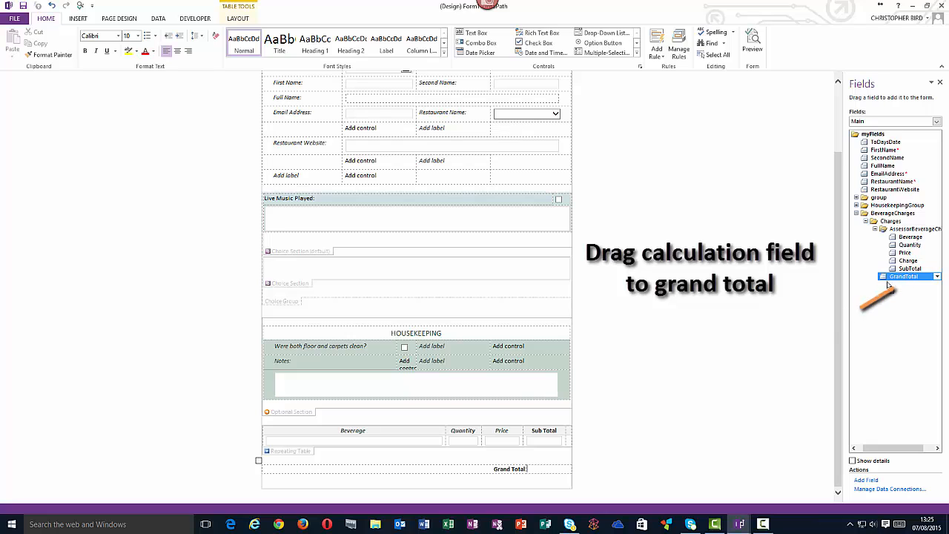
# Place the GrandTotal field in the cell beside the bold Grand Total text and delete the extra label added with it
pyautogui.moveTo(666, 397); pyautogui.dragTo(562, 470)
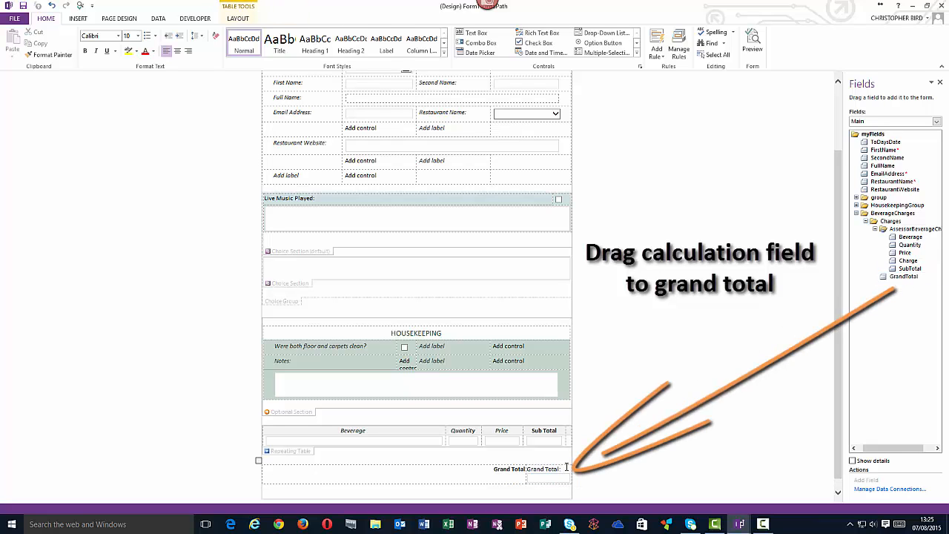
pyautogui.press('BackSpace')
pyautogui.press('BackSpace')
pyautogui.press('BackSpace')
pyautogui.press('BackSpace')
pyautogui.press('BackSpace')
pyautogui.press('BackSpace')
pyautogui.press('BackSpace')
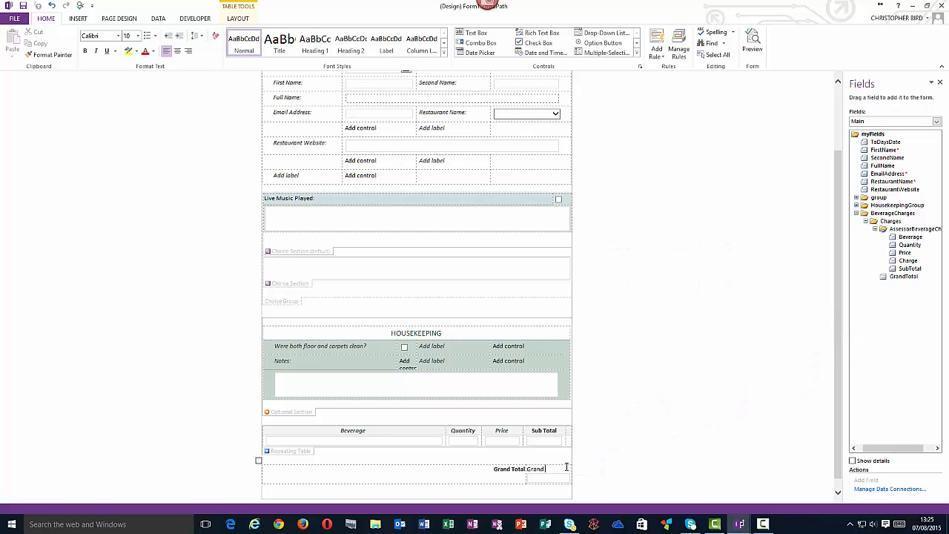
pyautogui.press('BackSpace')
pyautogui.press('BackSpace')
pyautogui.press('BackSpace')
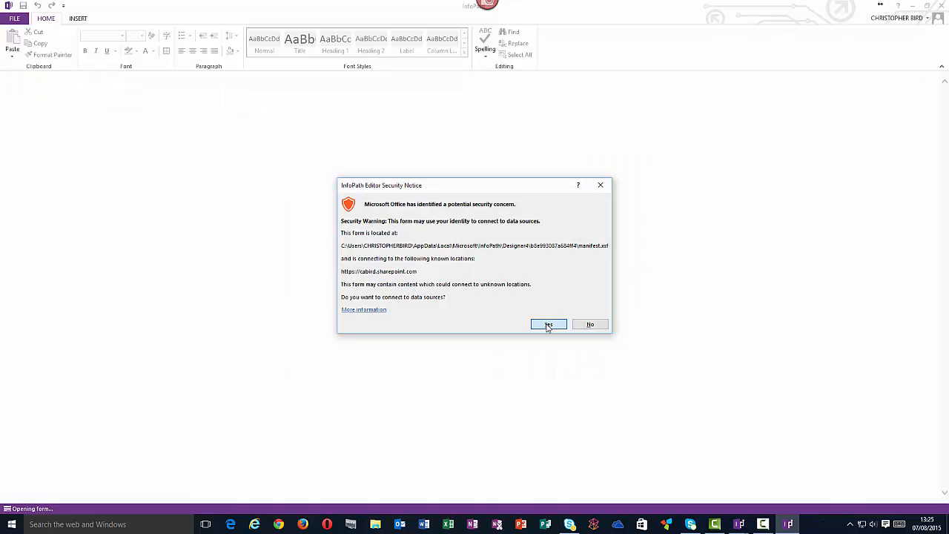
# Test the form preview with a beverage row of Gin & Tonic, quantity 2 and price 9.95, and close the preview
pyautogui.click(554, 325)
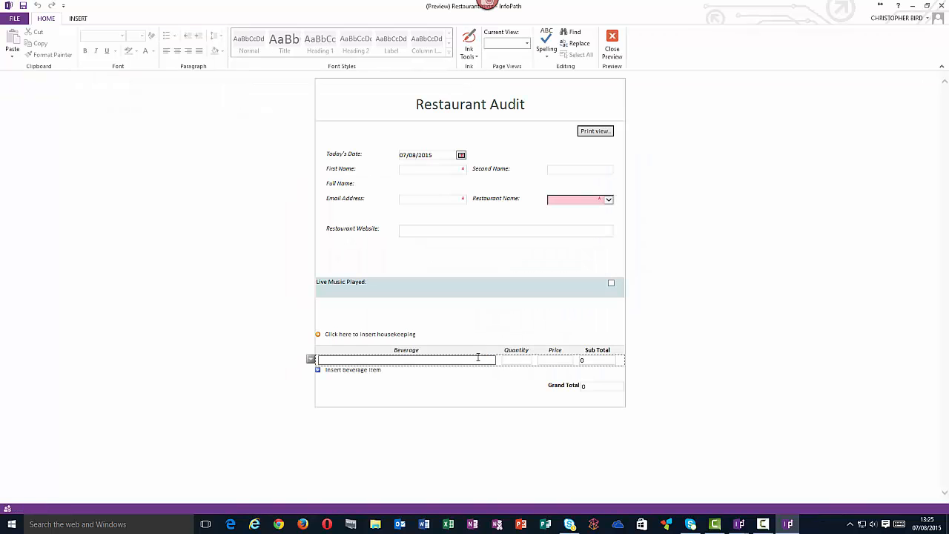
pyautogui.click(444, 360)
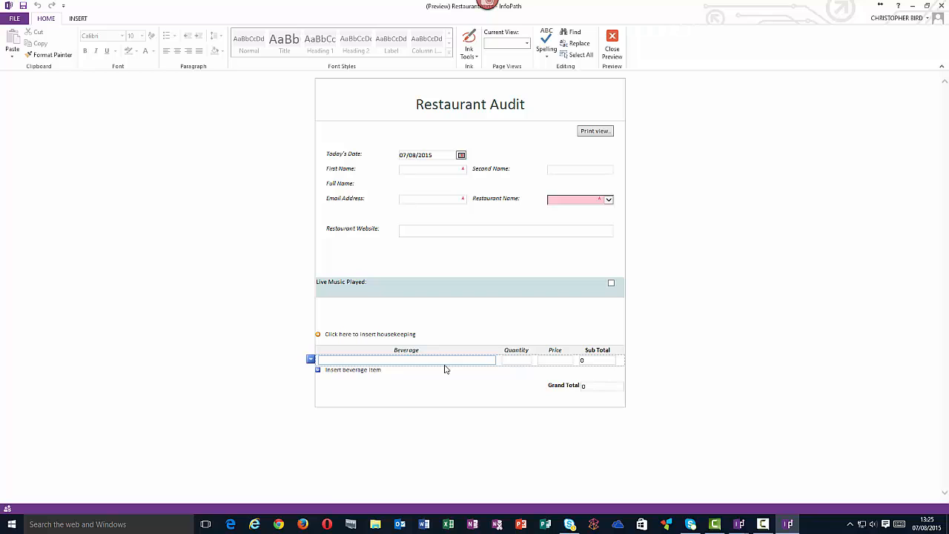
pyautogui.write('G')
pyautogui.click(461, 370)
pyautogui.click(507, 362)
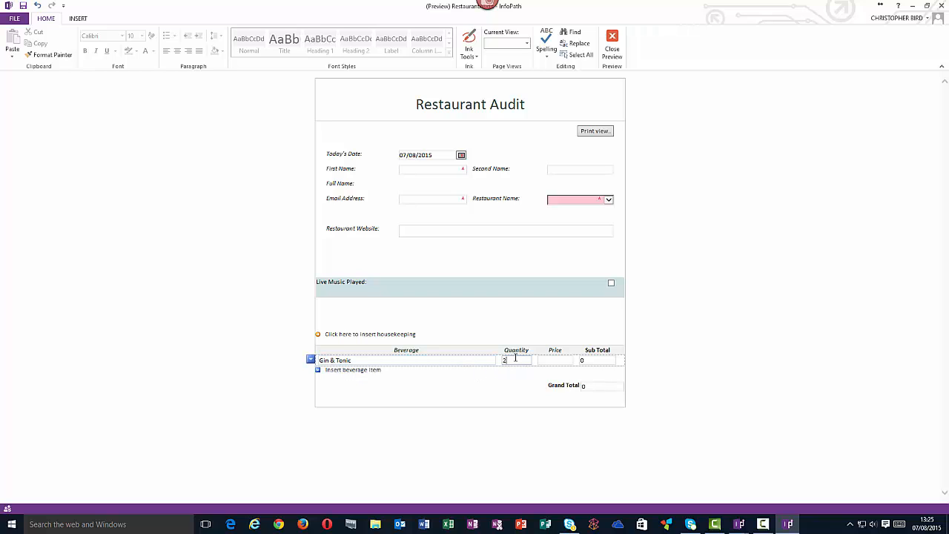
pyautogui.write('2')
pyautogui.click(566, 360)
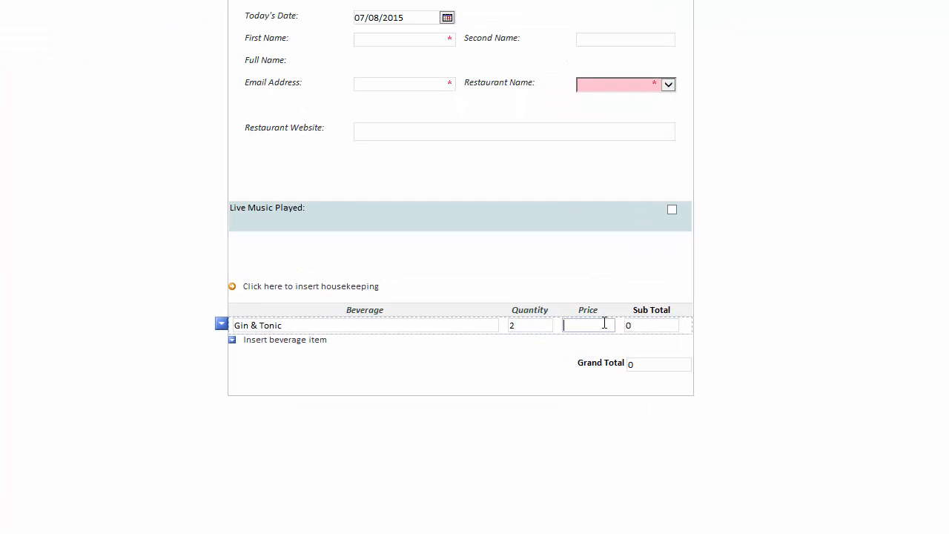
pyautogui.write('9.95')
pyautogui.click(480, 327)
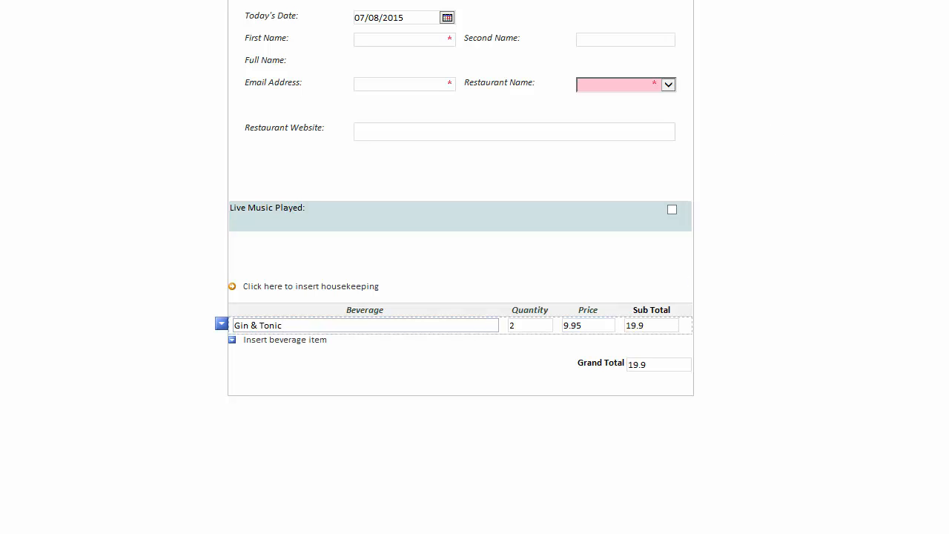
pyautogui.click(625, 10)
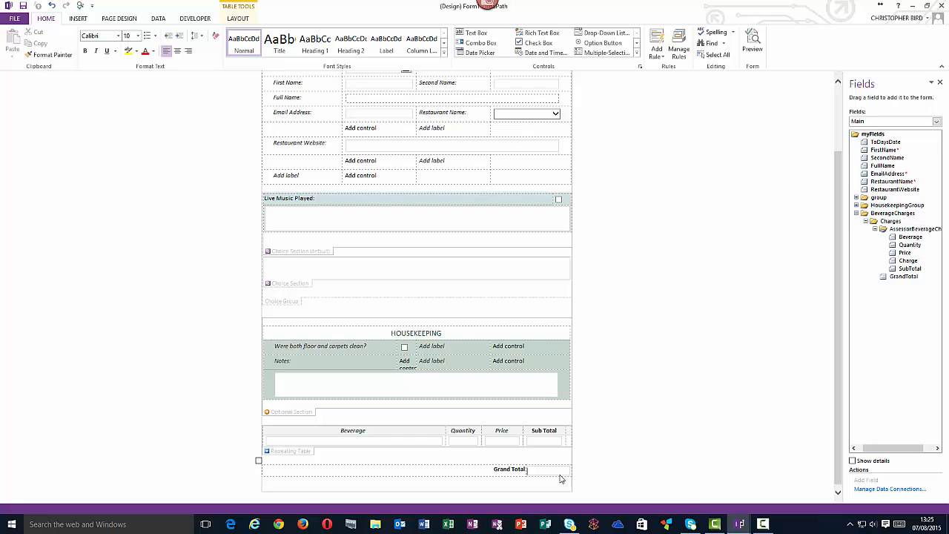
# In the GrandTotal text box properties, turn off AutoComplete and the spelling checker and make the box read-only
pyautogui.click(550, 472)
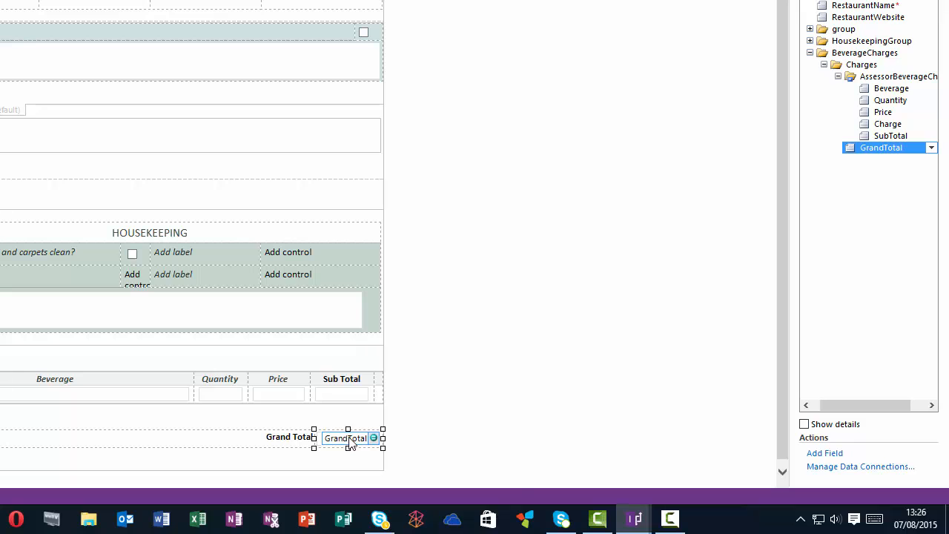
pyautogui.rightClick(351, 443)
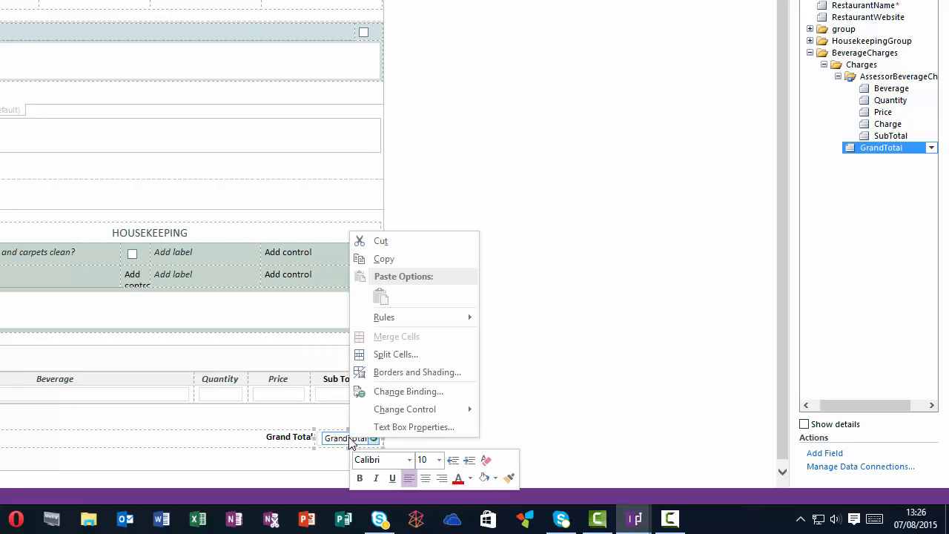
pyautogui.click(410, 428)
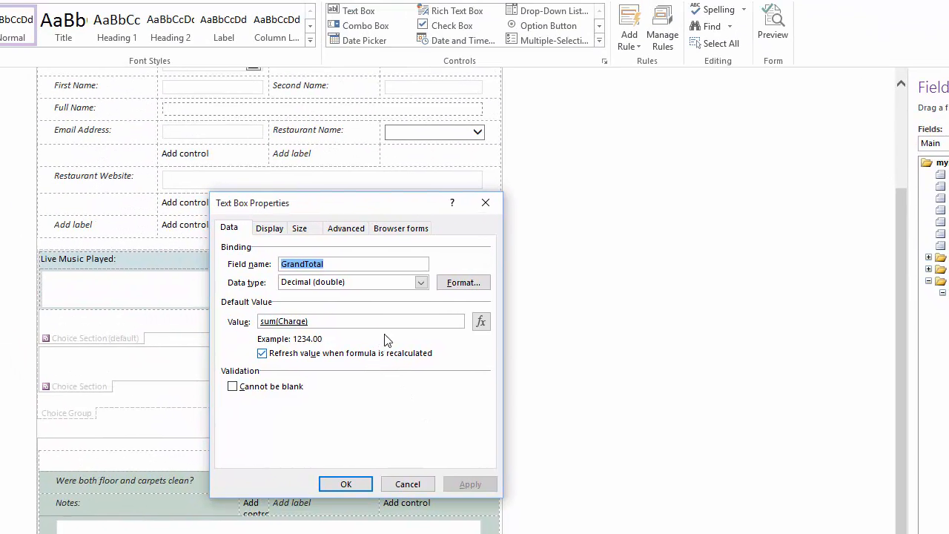
pyautogui.click(270, 230)
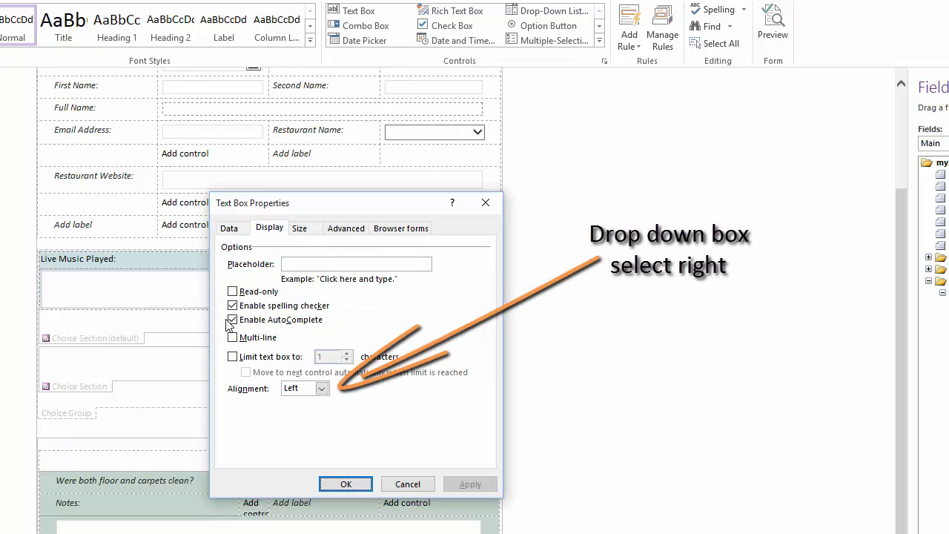
pyautogui.click(232, 319)
pyautogui.click(232, 305)
pyautogui.click(232, 291)
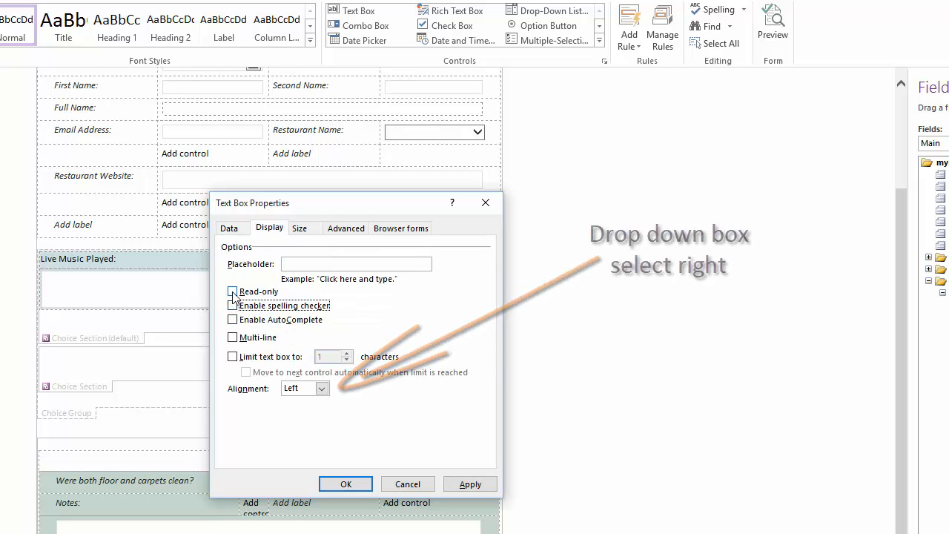
# Format the GrandTotal text box as currency in £ English (United Kingdom) with 2 decimal places and accept the properties
pyautogui.click(229, 229)
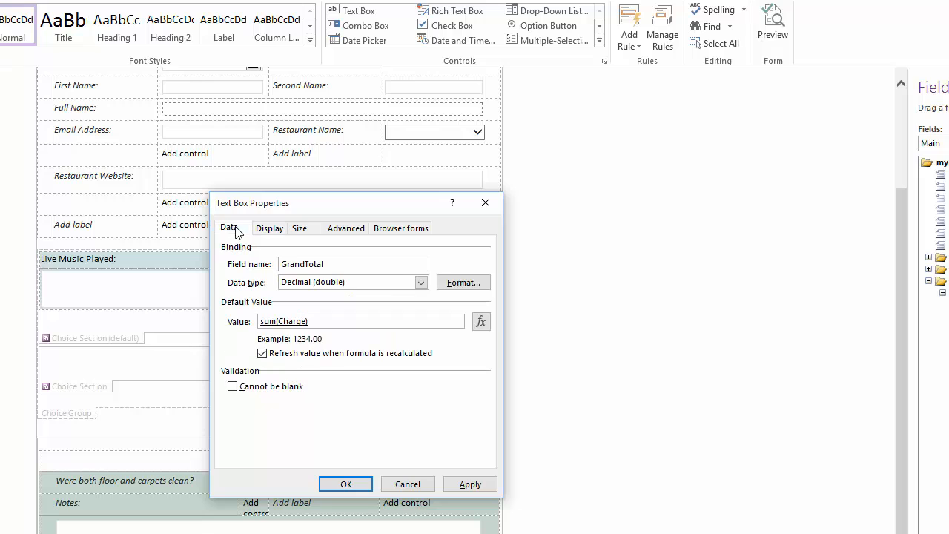
pyautogui.click(458, 289)
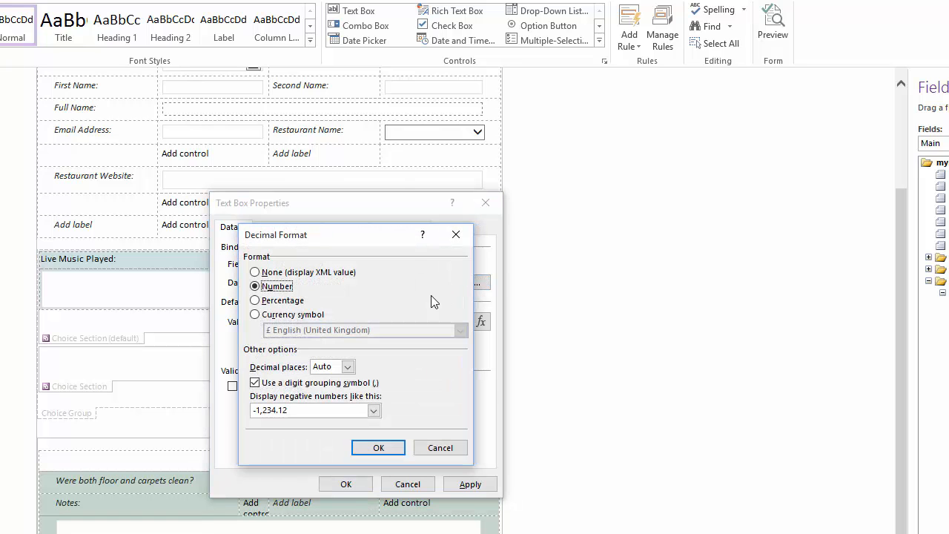
pyautogui.click(258, 315)
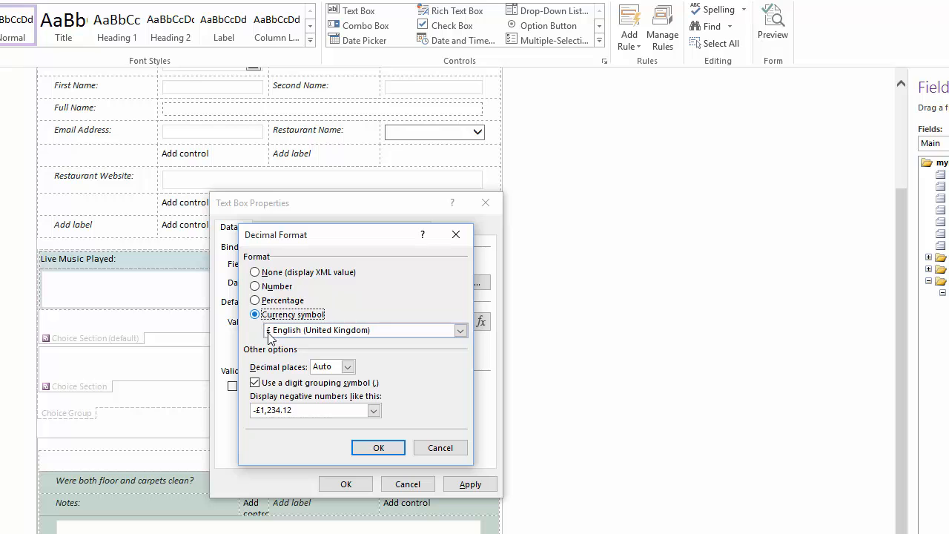
pyautogui.click(347, 366)
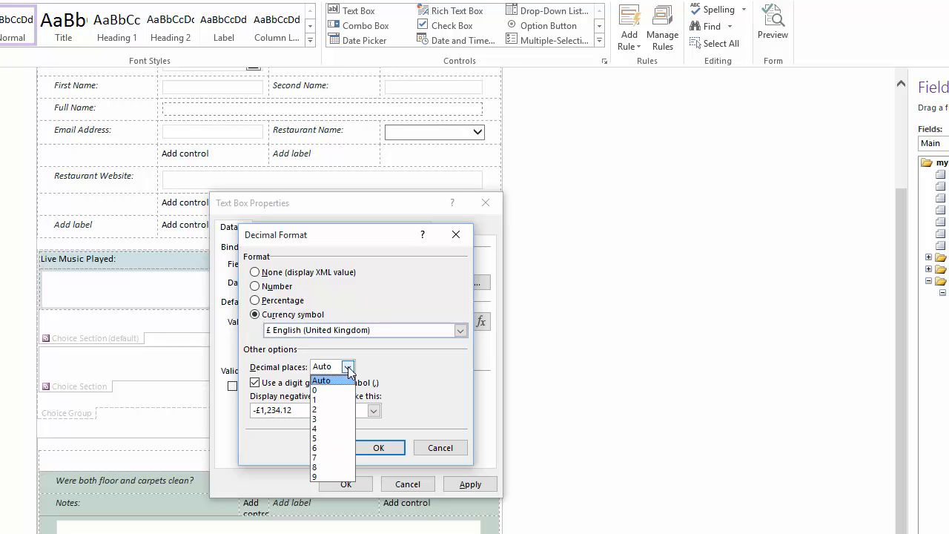
pyautogui.click(332, 411)
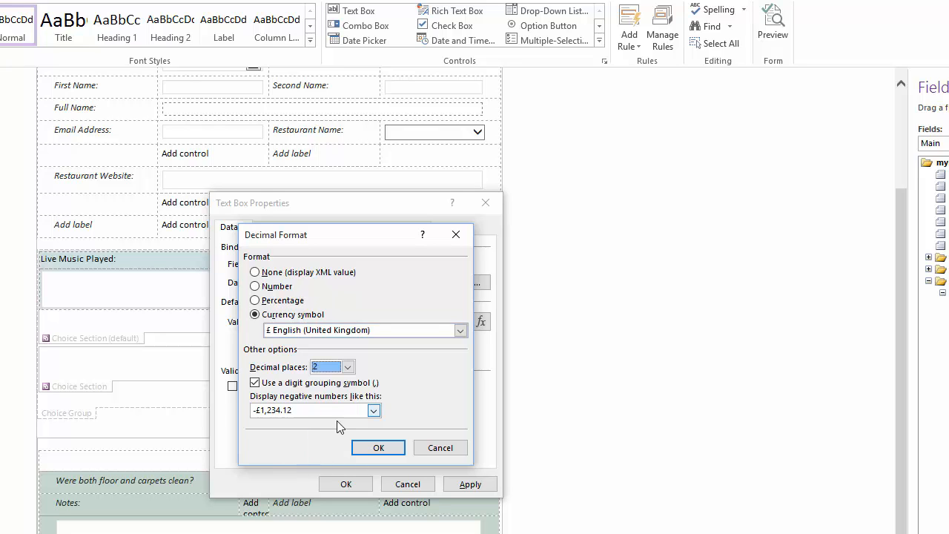
pyautogui.click(379, 448)
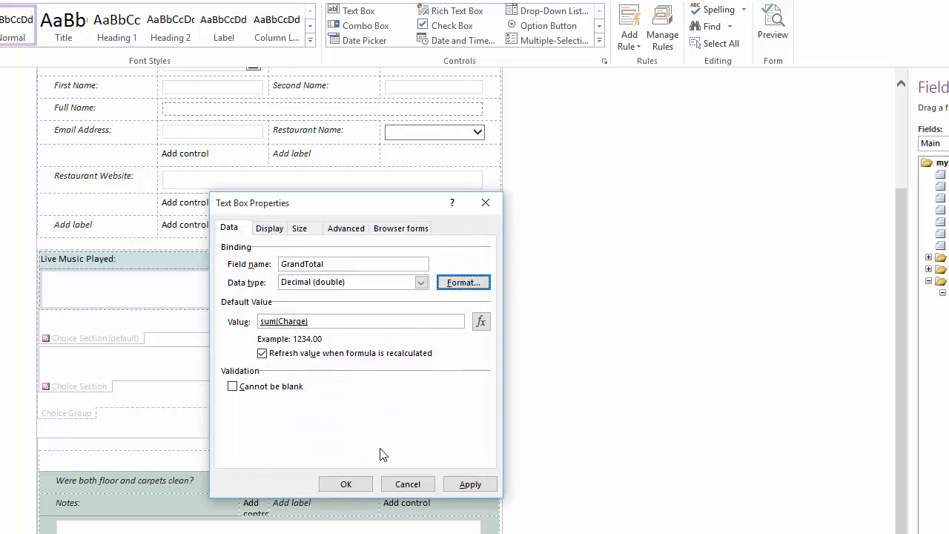
pyautogui.click(348, 485)
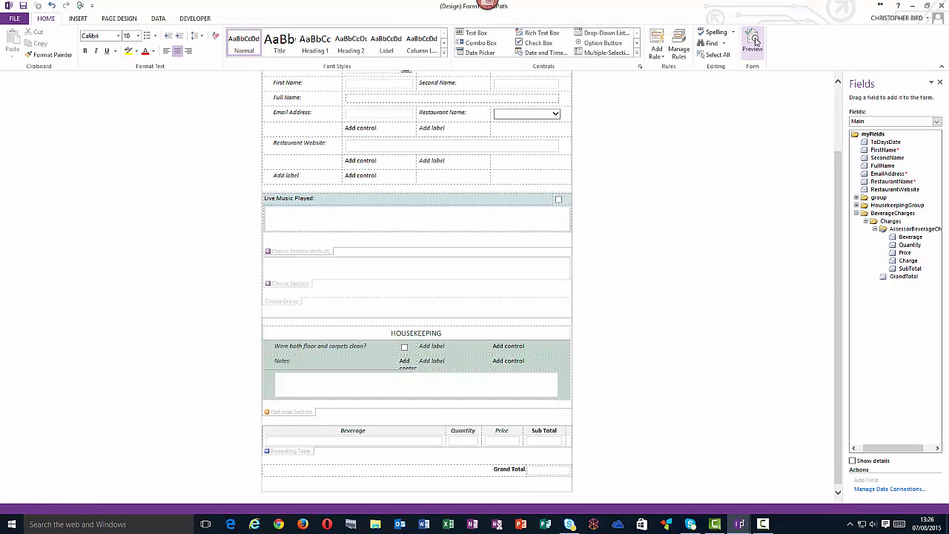
# Preview the form again, allowing the data connection, and enter Gin & Tonic with quantity 2 and price 9.95 to check the Grand Total format
pyautogui.click(753, 43)
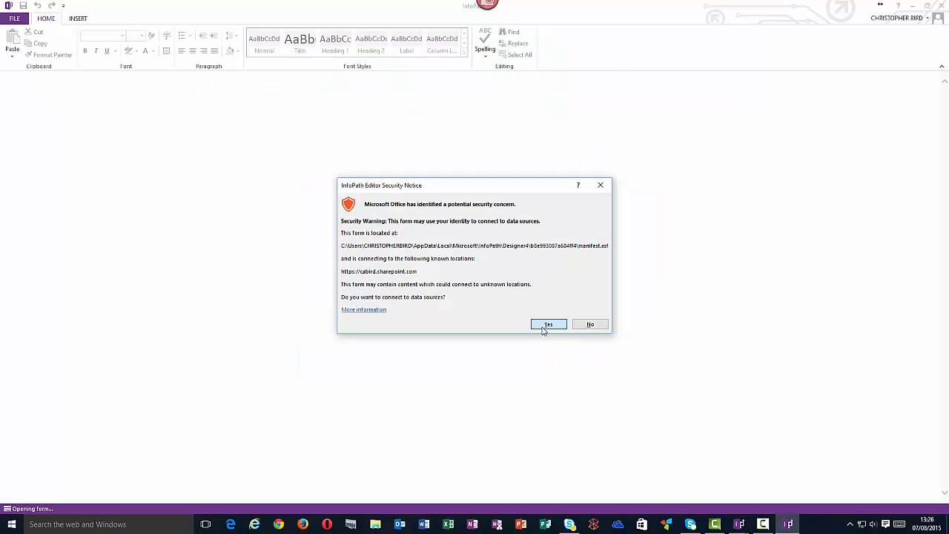
pyautogui.click(546, 325)
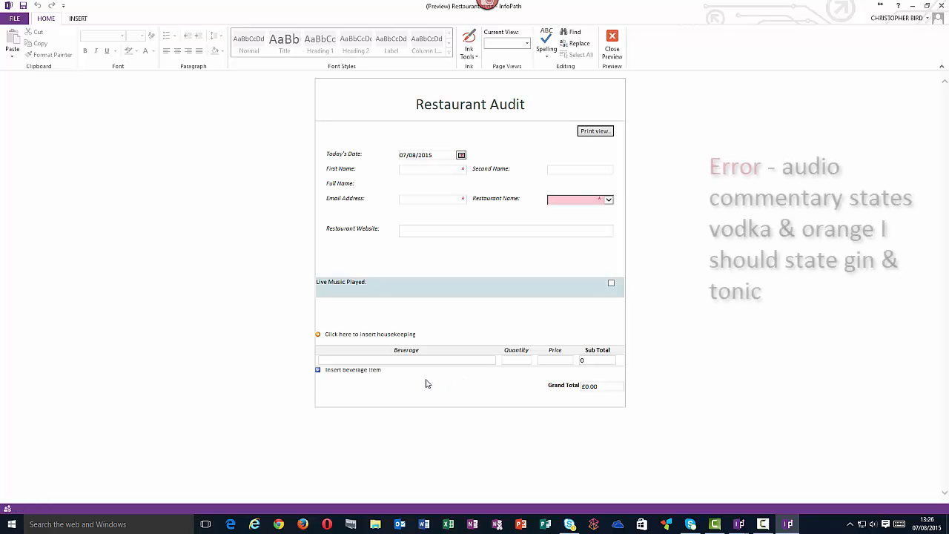
pyautogui.click(420, 361)
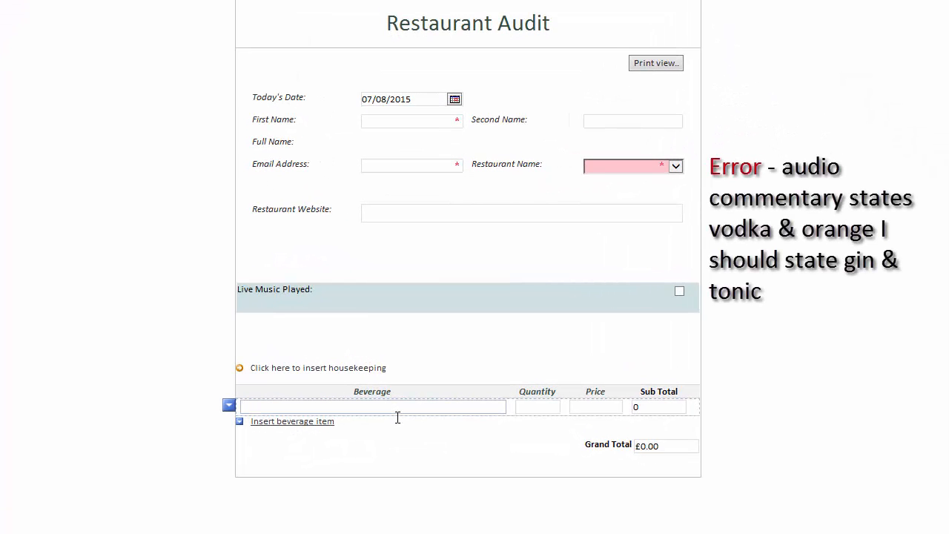
pyautogui.write('G')
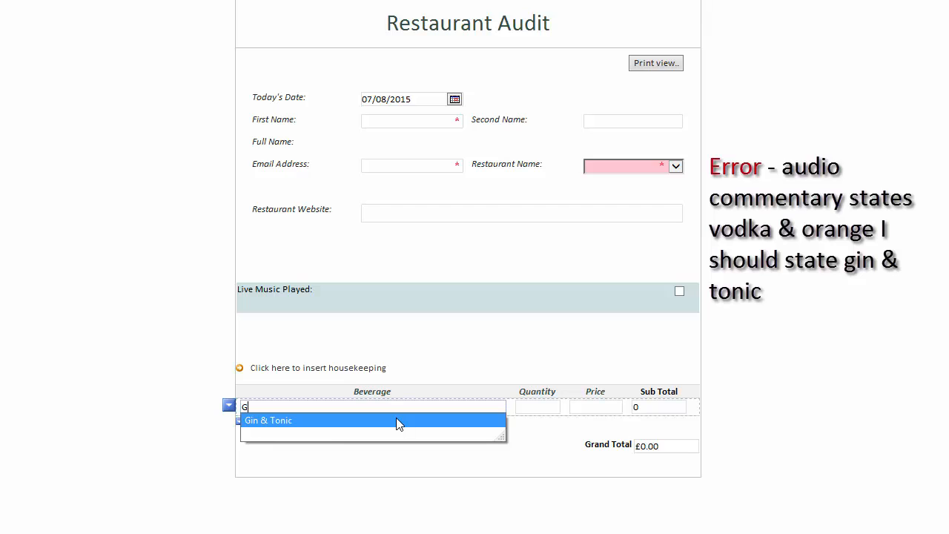
pyautogui.click(396, 420)
pyautogui.click(525, 406)
pyautogui.write('2')
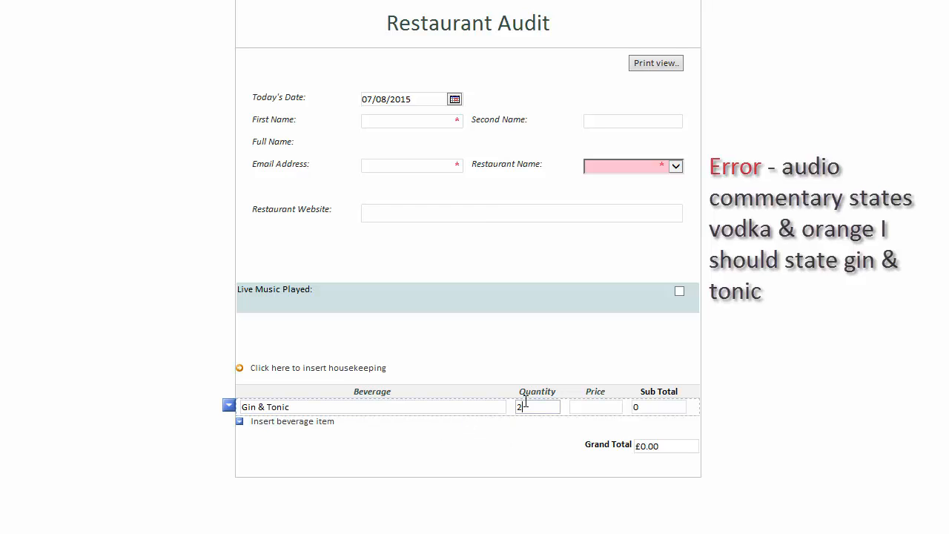
pyautogui.click(585, 407)
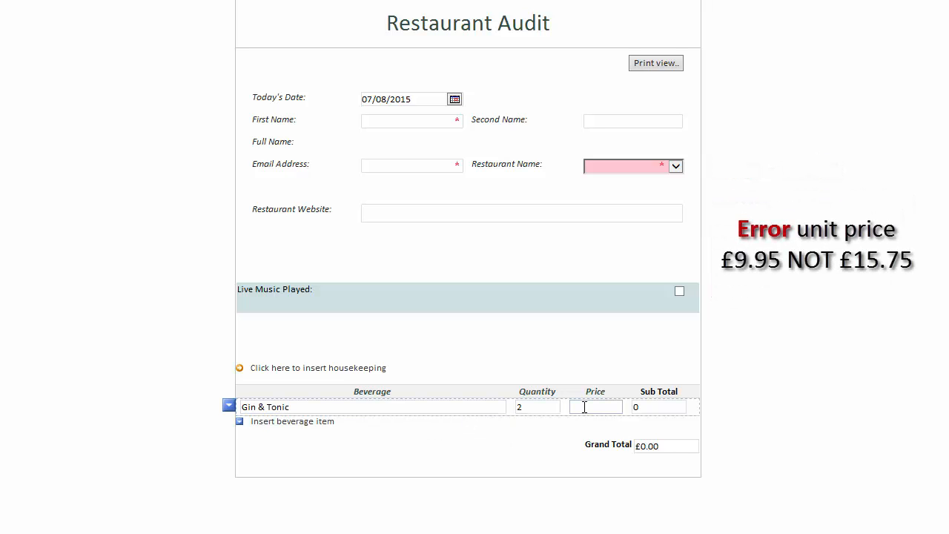
pyautogui.write('9.95')
pyautogui.press('BackSpace')
pyautogui.write('5')
pyautogui.click(461, 409)
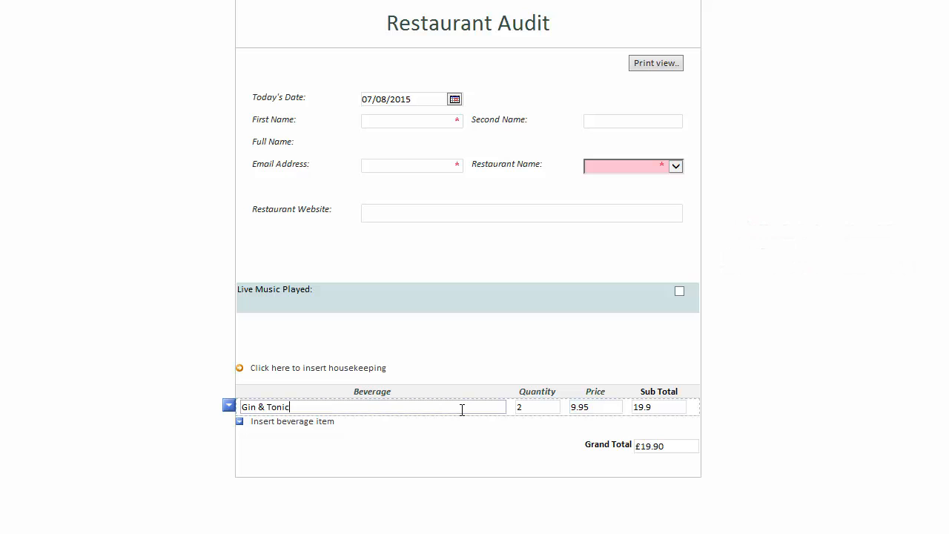